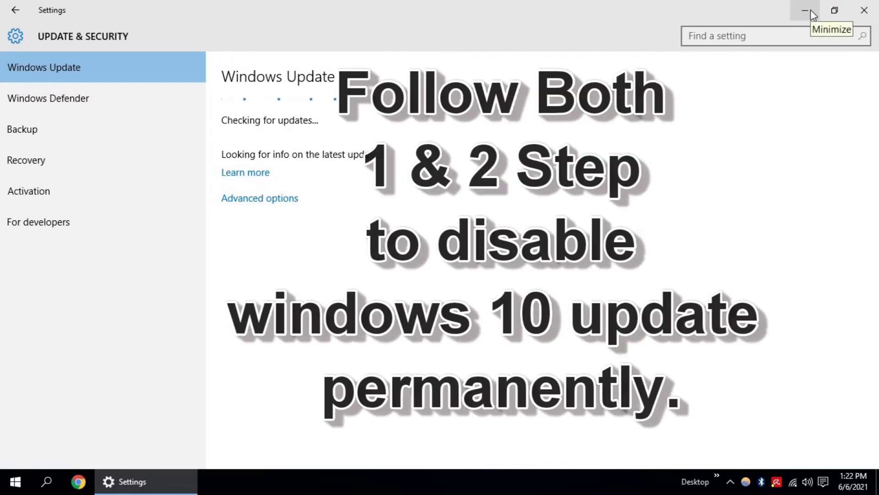
# Reach the Advanced options page of Windows Update in Settings.
pyautogui.click(811, 10)
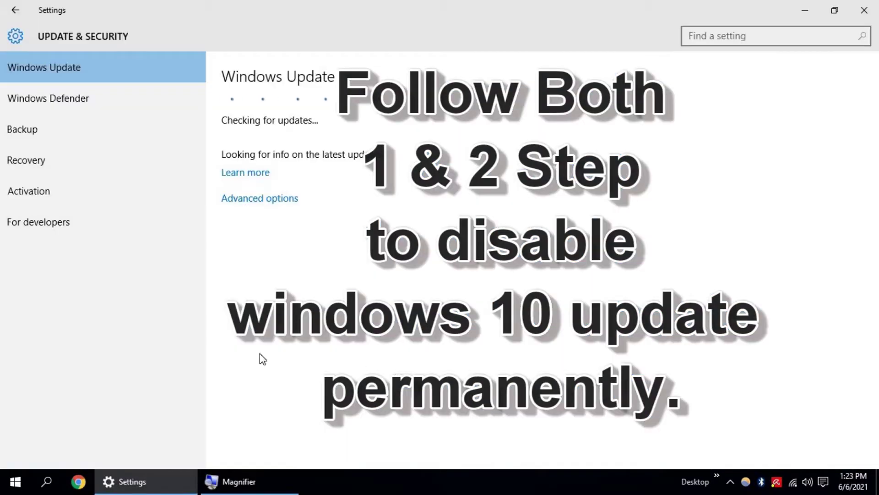
pyautogui.click(811, 10)
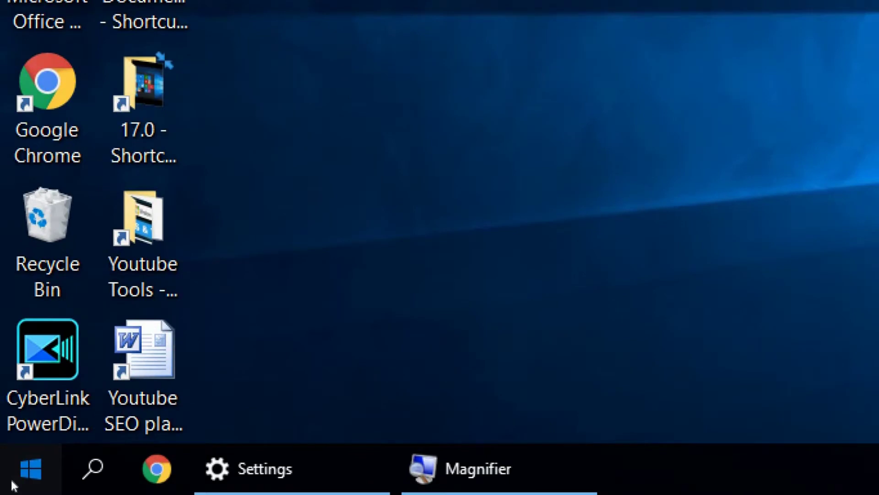
pyautogui.click(6, 486)
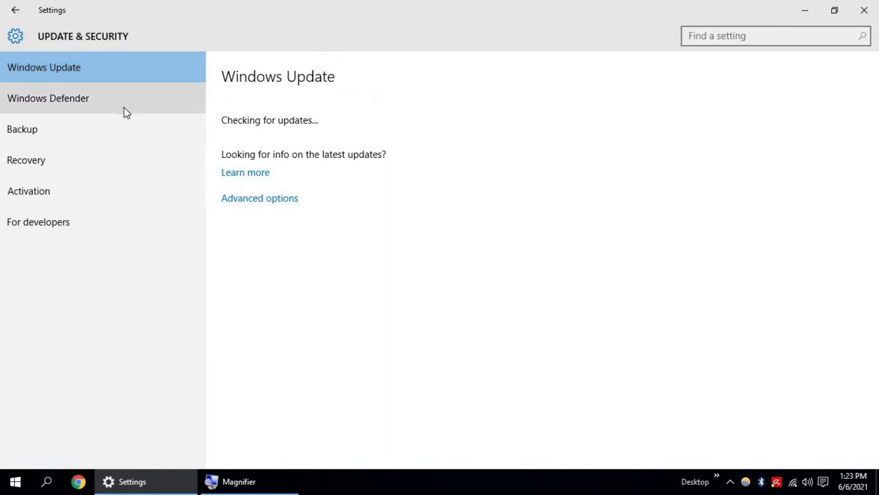
pyautogui.click(265, 201)
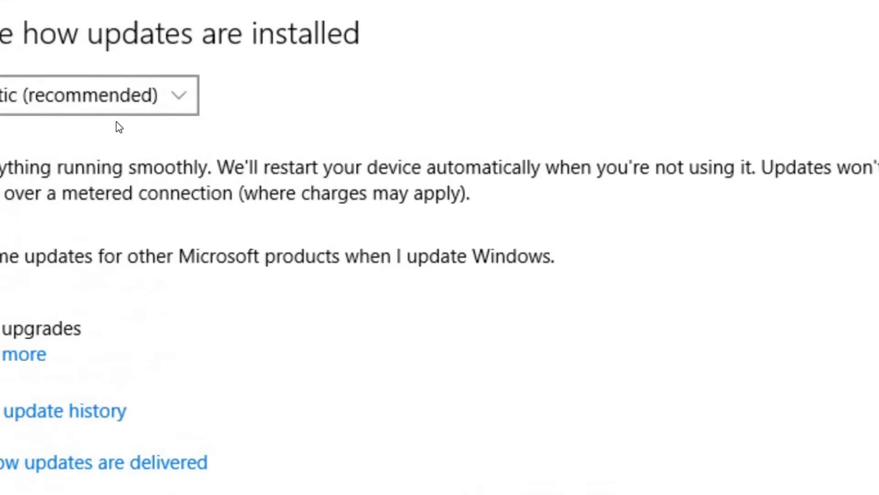
# Set updates to 'Notify to schedule restart' and untick other-product updates and deferred upgrades.
pyautogui.click(150, 112)
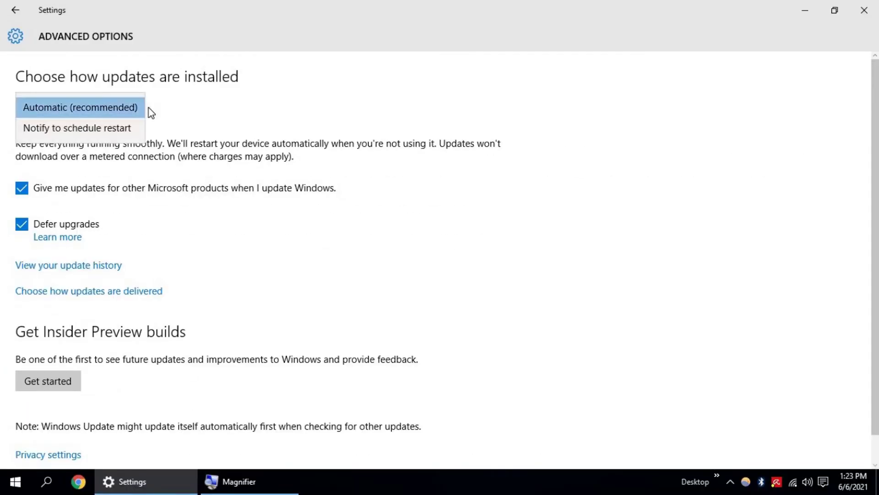
pyautogui.click(96, 131)
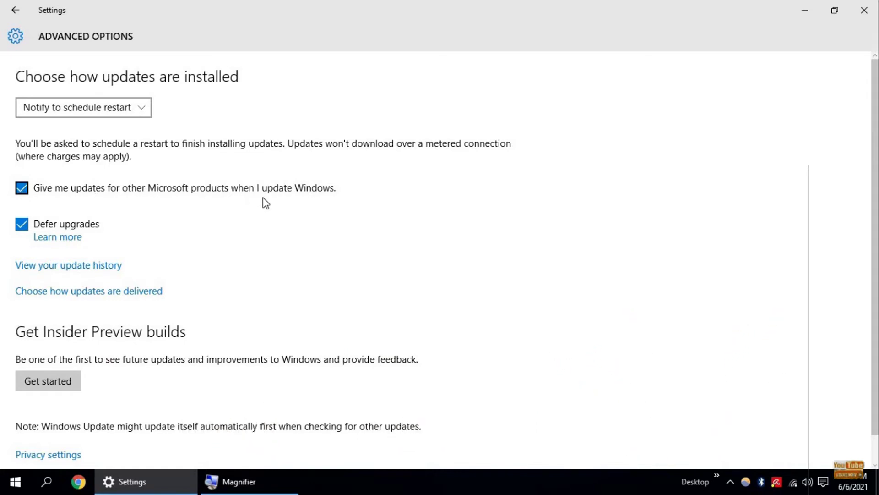
pyautogui.click(22, 188)
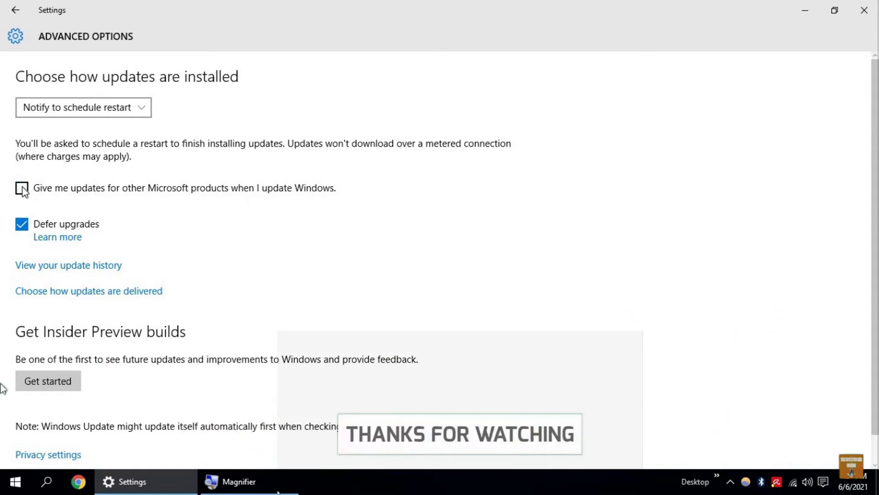
pyautogui.click(22, 224)
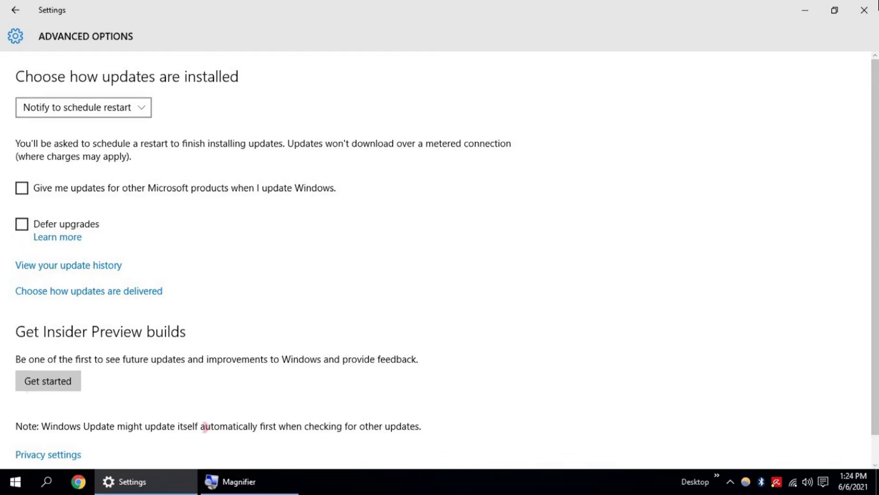
pyautogui.click(803, 13)
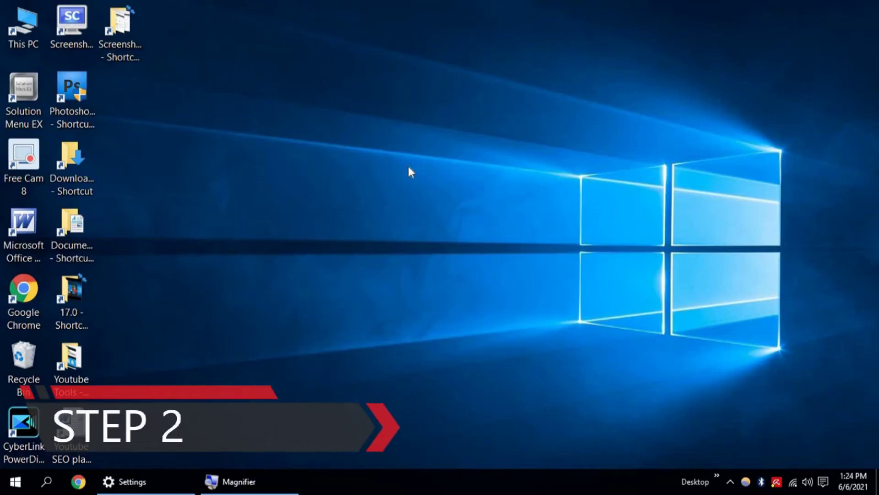
# Launch services.msc from the Run dialog and maximize the Services console.
pyautogui.press('super+r')
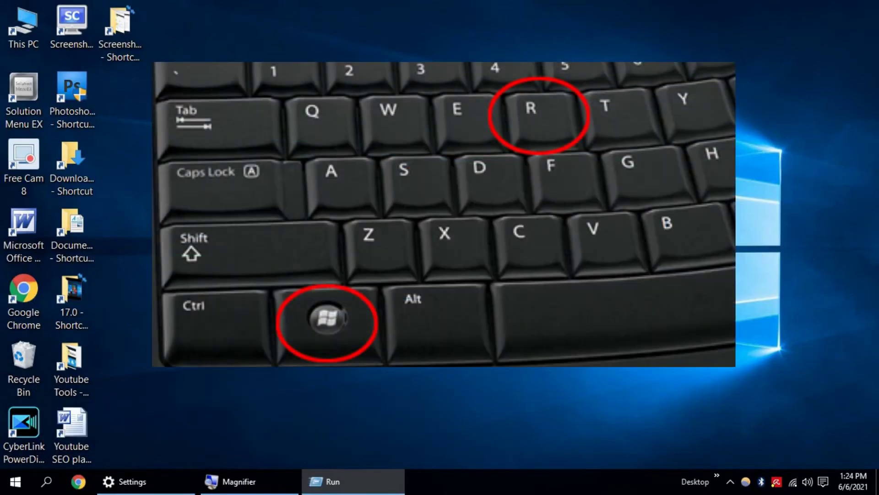
pyautogui.write('se')
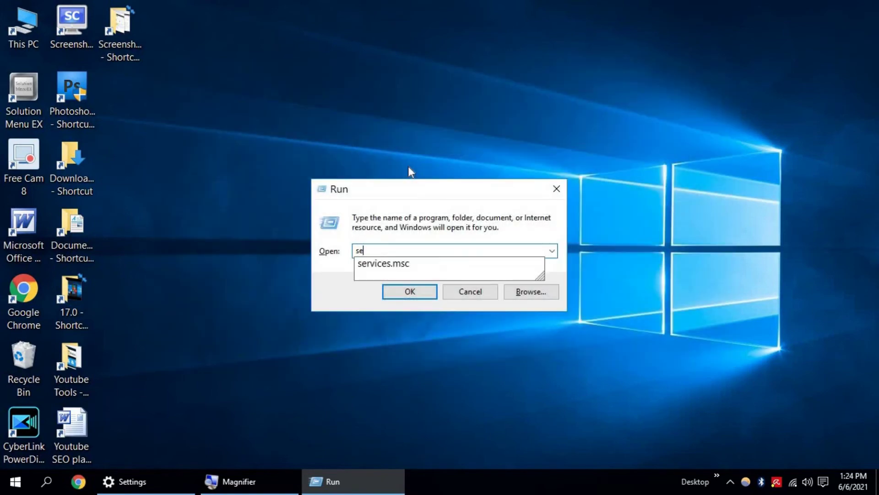
pyautogui.write('rvices')
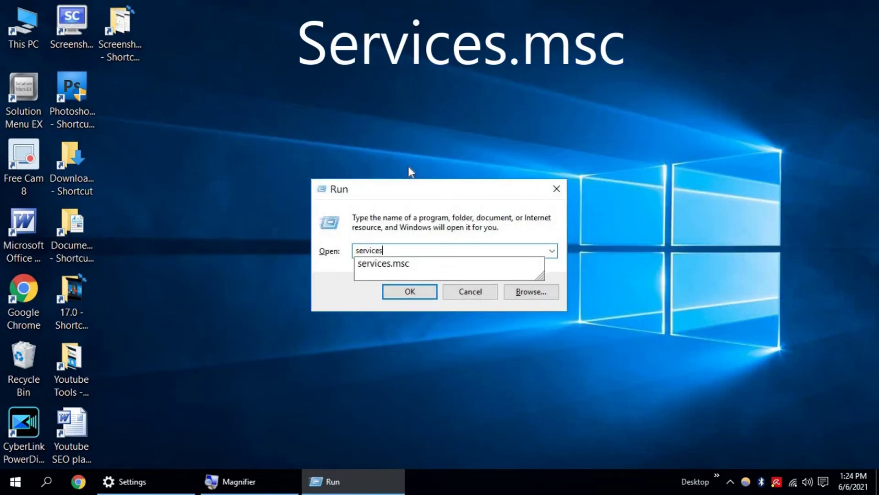
pyautogui.write('.ms')
pyautogui.write('c')
pyautogui.click(409, 291)
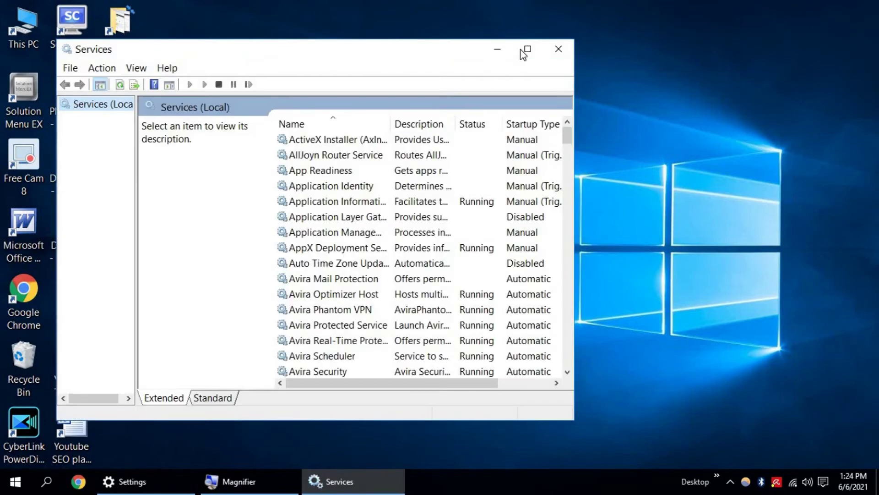
pyautogui.click(523, 54)
pyautogui.moveTo(875, 109); pyautogui.dragTo(864, 417)
# Bring up the Properties of the Windows Update service.
pyautogui.click(268, 330)
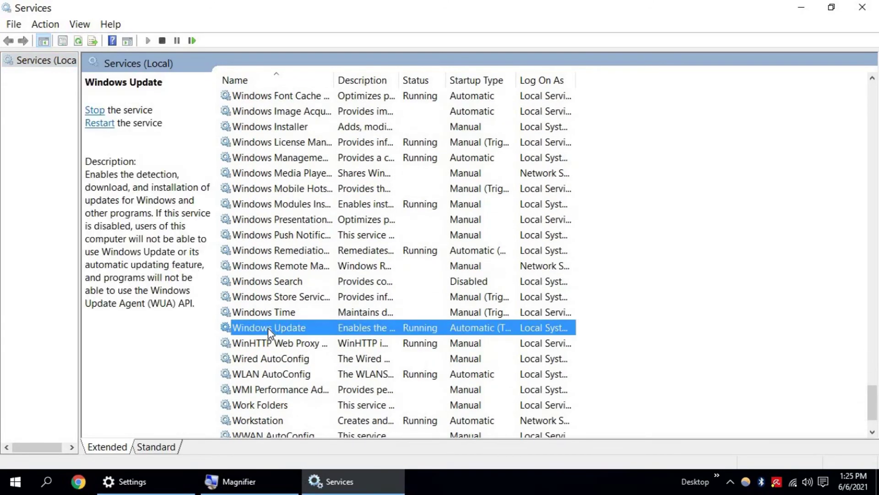
pyautogui.doubleClick(268, 330)
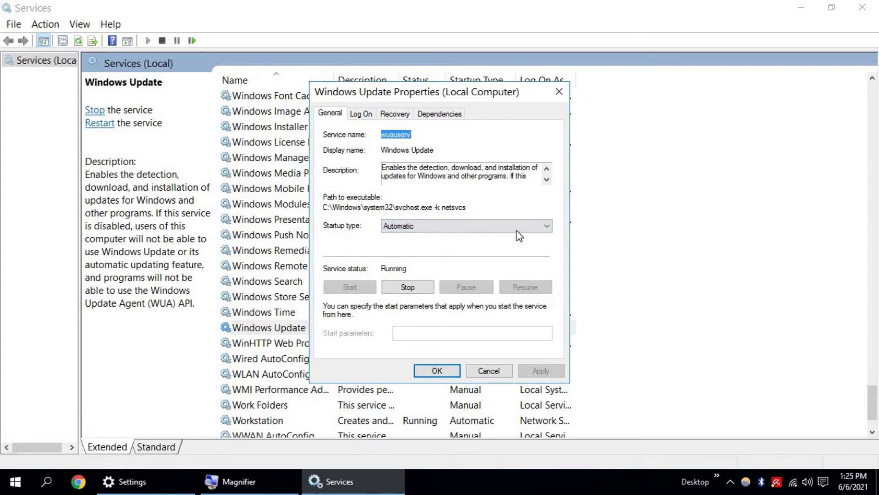
# Set the Windows Update startup type to Disabled, apply it and close Services.
pyautogui.click(539, 226)
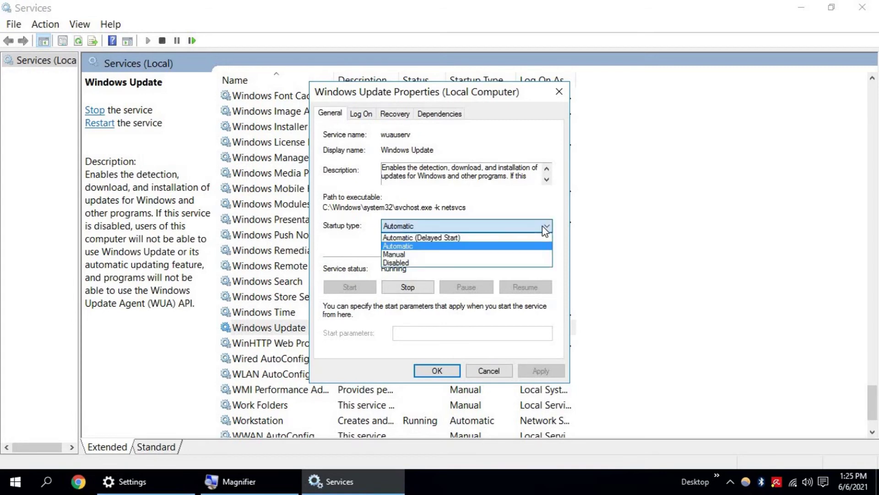
pyautogui.click(424, 264)
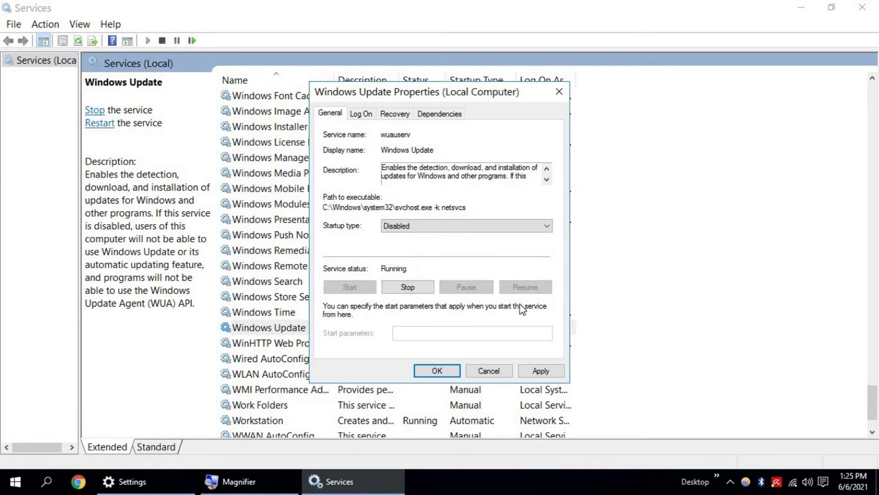
pyautogui.click(543, 372)
pyautogui.click(448, 369)
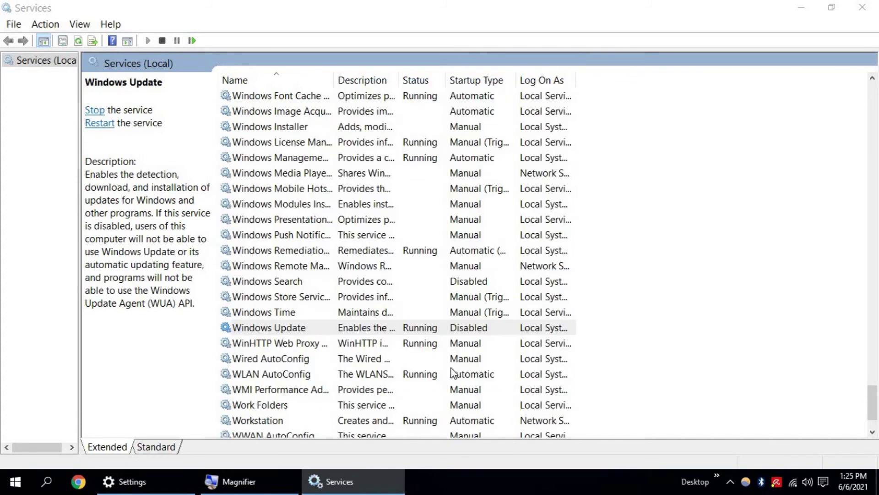
pyautogui.click(862, 7)
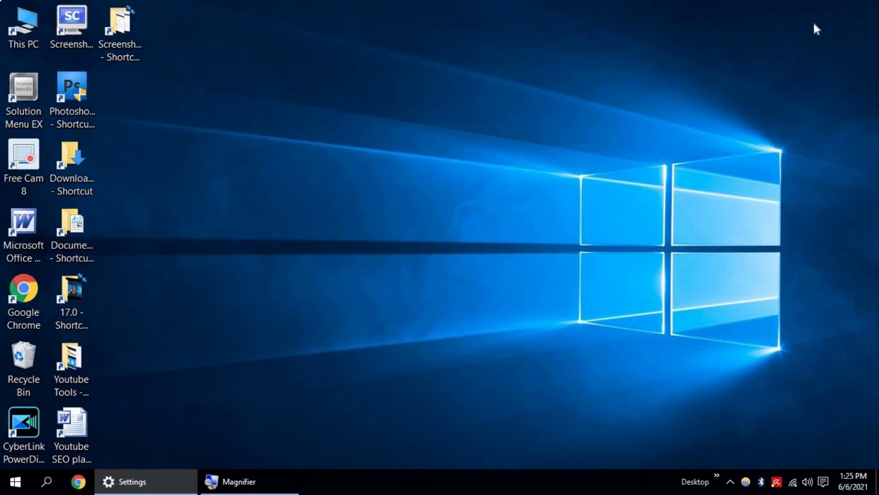